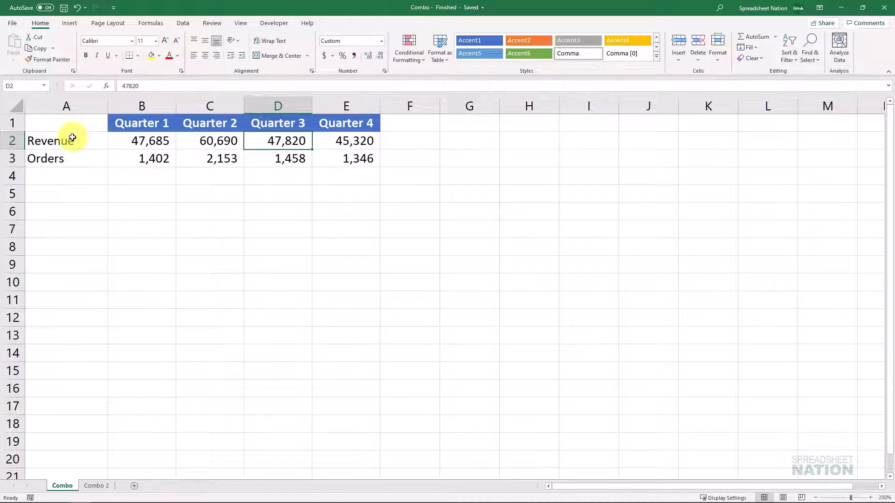
# Insert a clustered column chart from the quarterly Revenue and Orders data in A1:E3
pyautogui.moveTo(70, 137); pyautogui.dragTo(295, 140)
pyautogui.moveTo(82, 160); pyautogui.dragTo(343, 160)
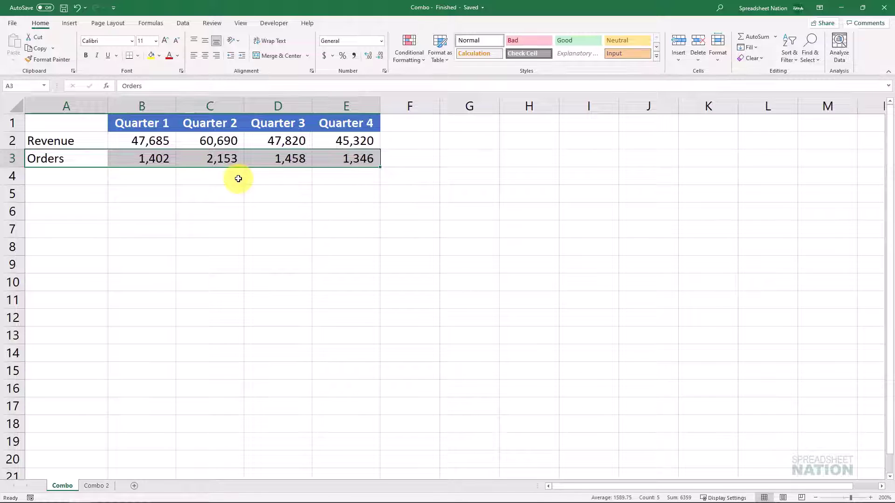
pyautogui.moveTo(66, 123); pyautogui.dragTo(355, 160)
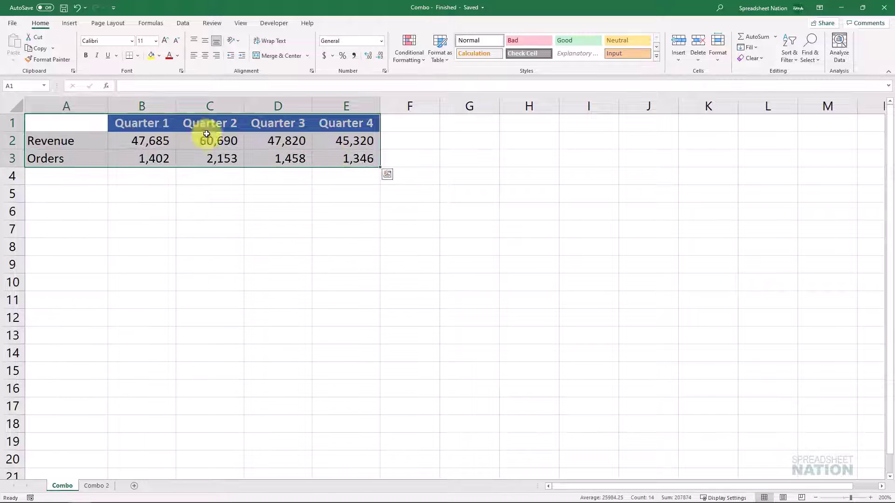
pyautogui.click(70, 23)
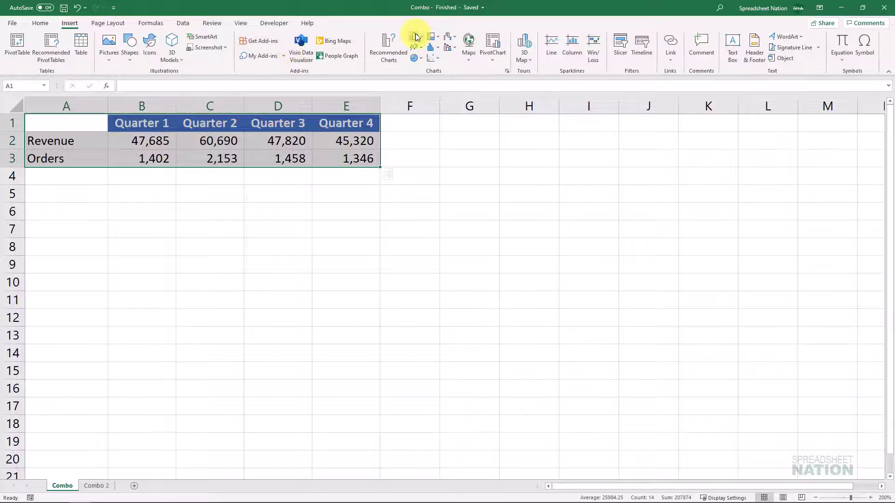
pyautogui.click(416, 37)
pyautogui.click(423, 114)
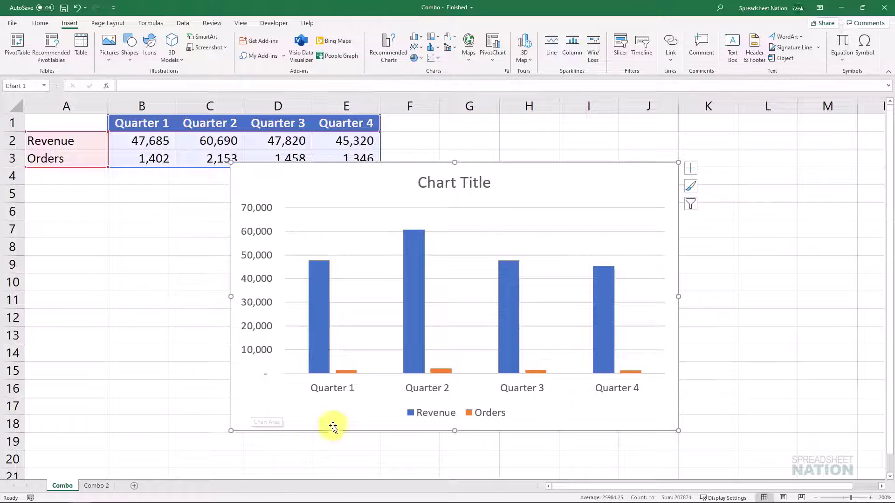
# Move the column chart slightly up and to the left so its upper-left corner sits in cell C2
pyautogui.moveTo(503, 363)
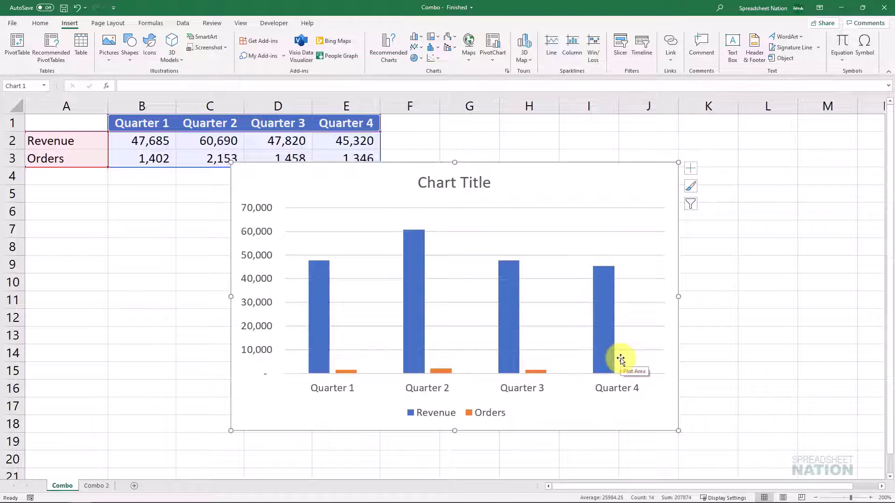
pyautogui.moveTo(618, 356)
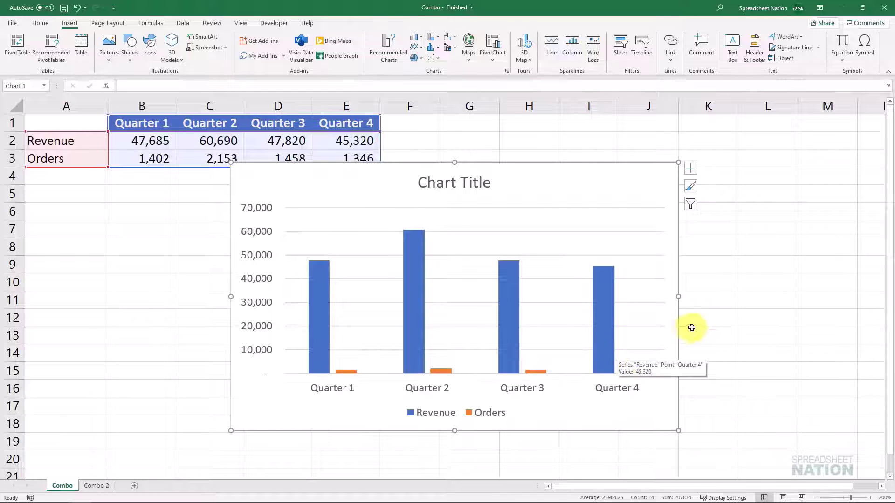
pyautogui.moveTo(666, 273); pyautogui.dragTo(620, 256)
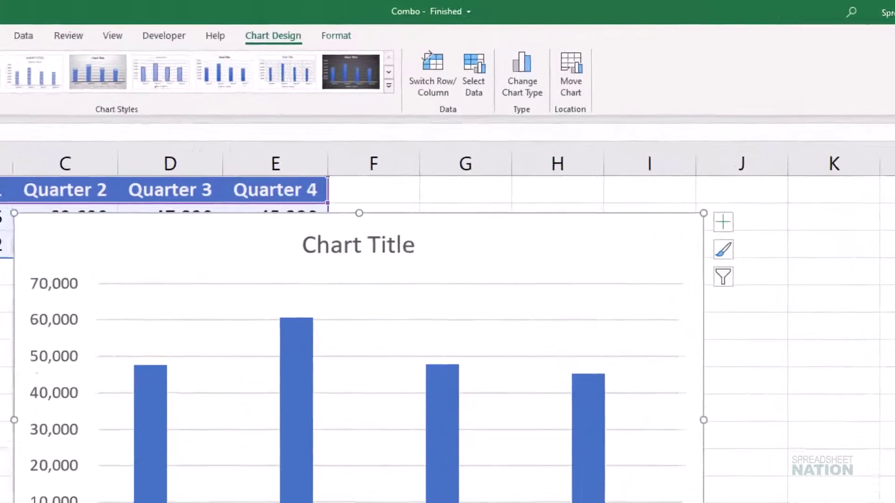
# Change the chart type to Combo, with Clustered Column for the Revenue series
pyautogui.click(517, 84)
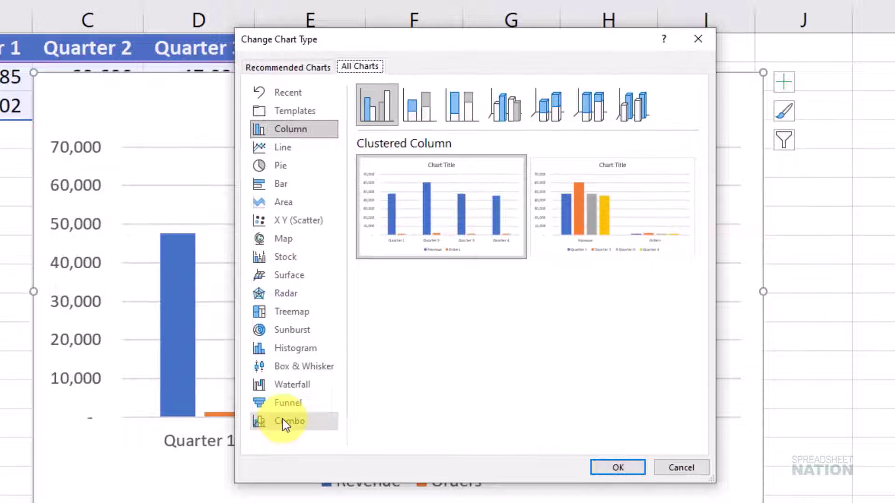
pyautogui.click(282, 419)
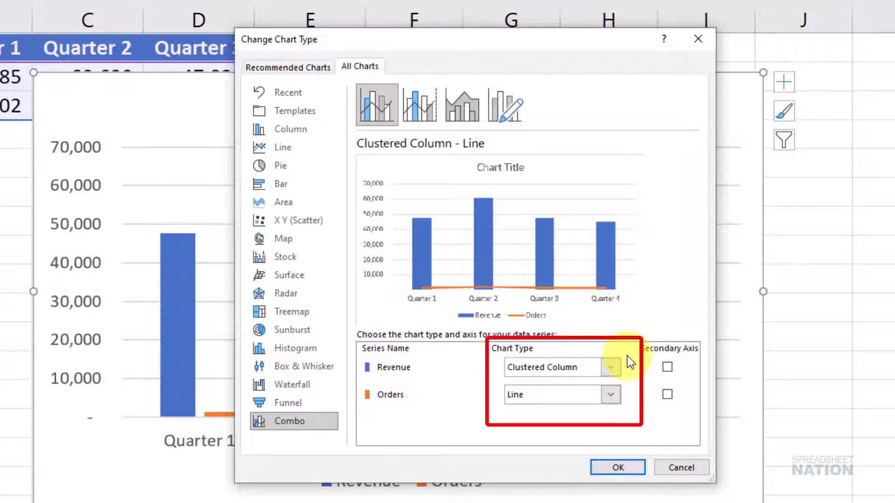
pyautogui.click(618, 370)
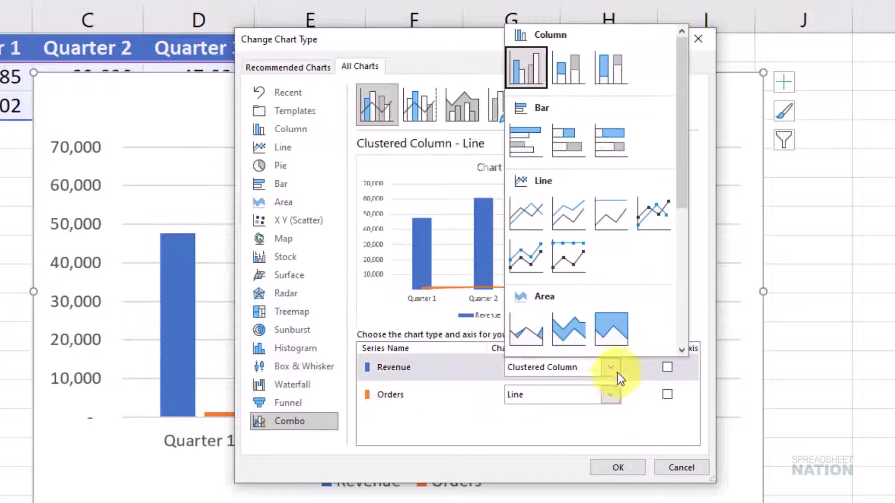
pyautogui.click(617, 374)
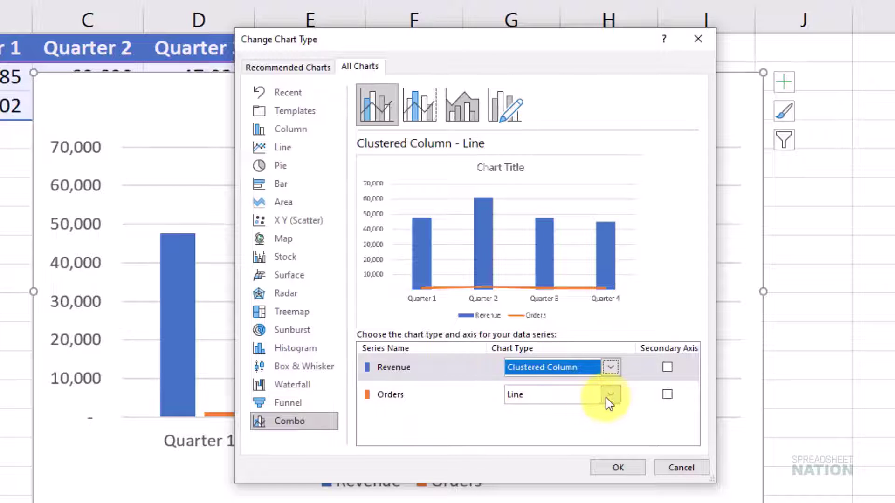
pyautogui.click(608, 367)
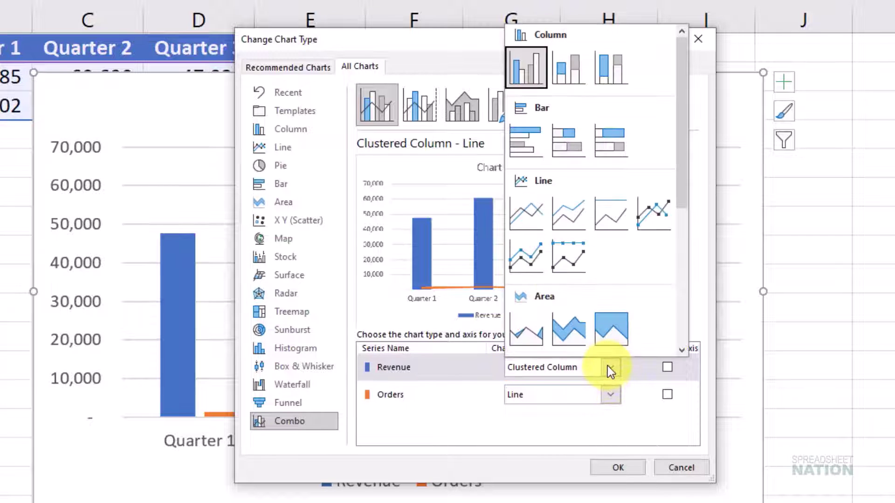
pyautogui.click(525, 70)
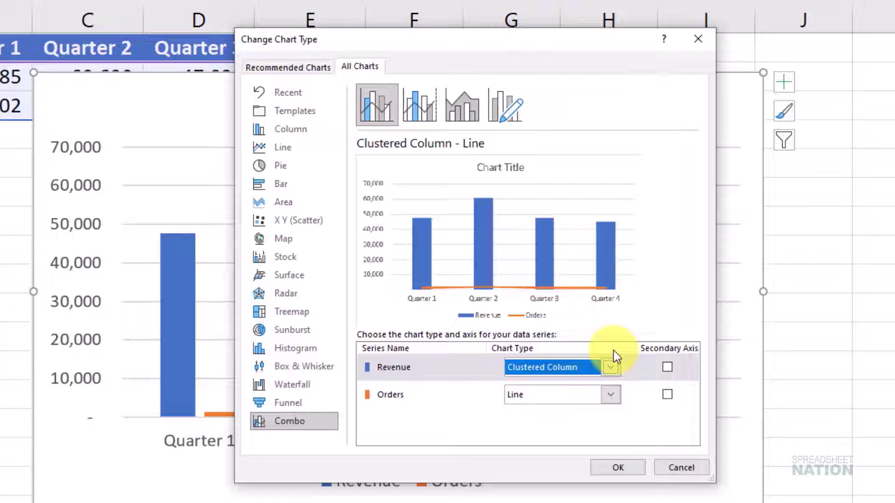
# Switch the Orders series to Clustered Column and return it to Line
pyautogui.click(610, 395)
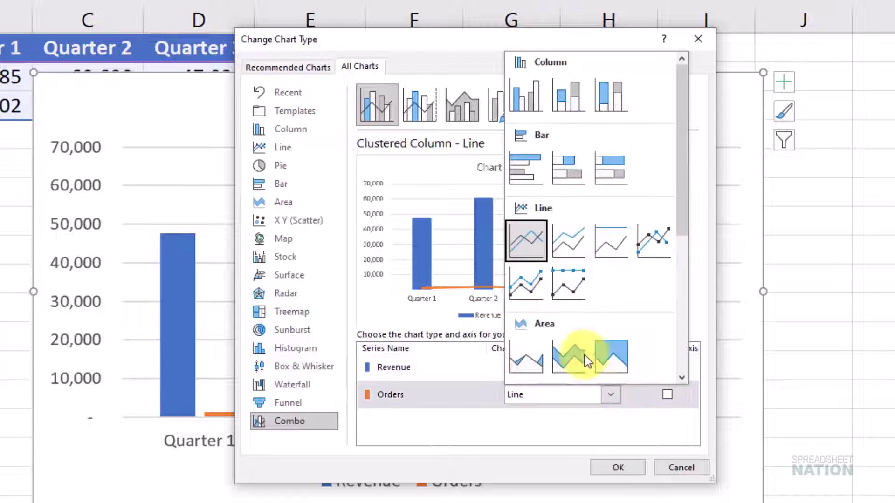
pyautogui.click(527, 97)
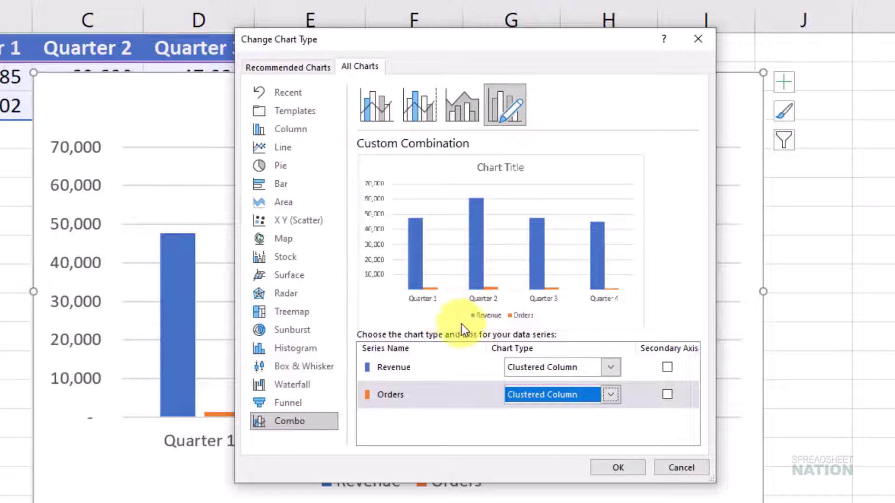
pyautogui.click(612, 396)
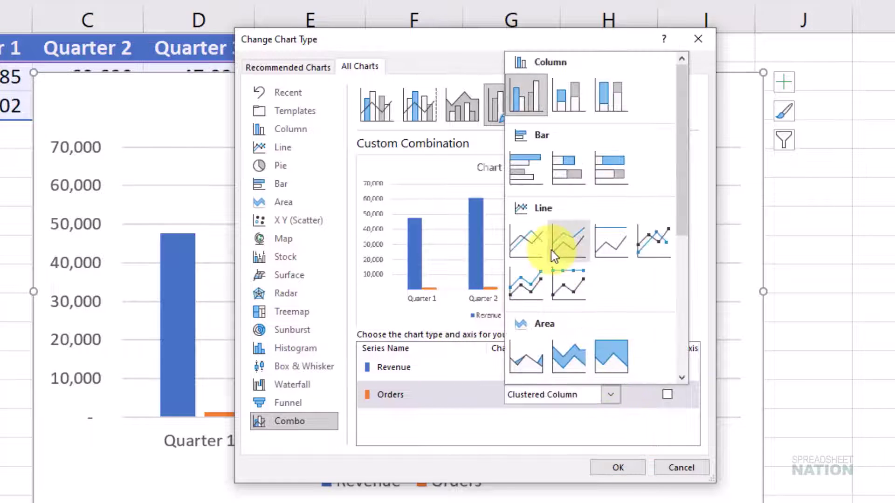
pyautogui.click(527, 261)
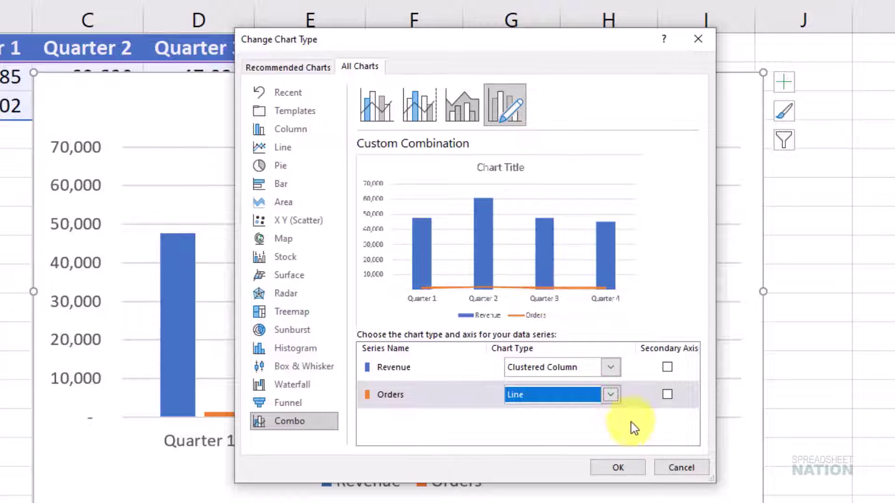
# Plot the Orders series on the secondary axis, apply the combo chart and deselect it
pyautogui.click(638, 405)
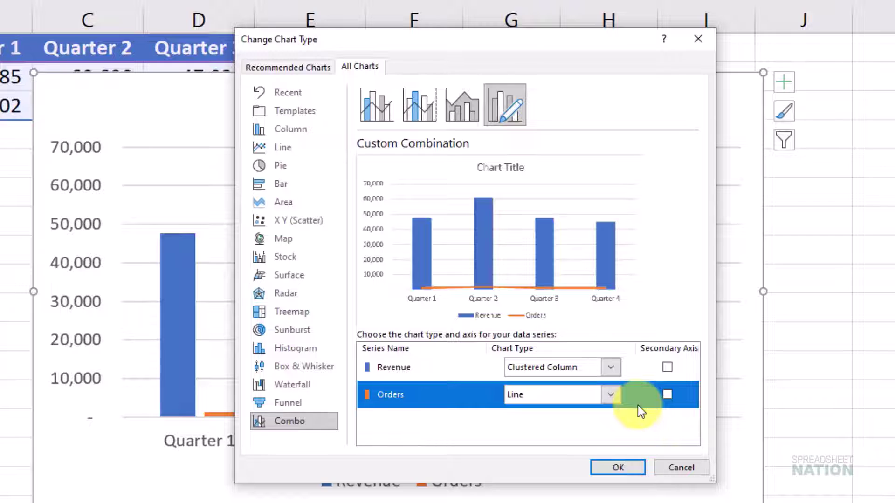
pyautogui.click(667, 395)
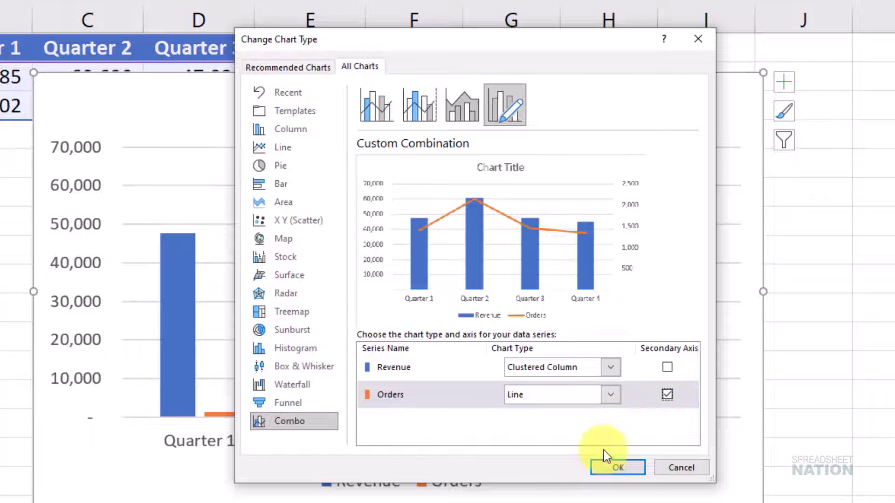
pyautogui.click(612, 466)
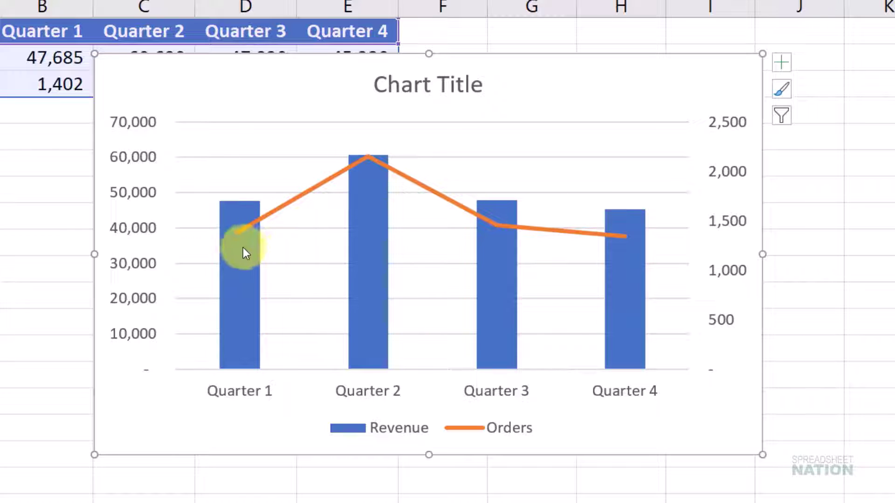
pyautogui.moveTo(245, 231)
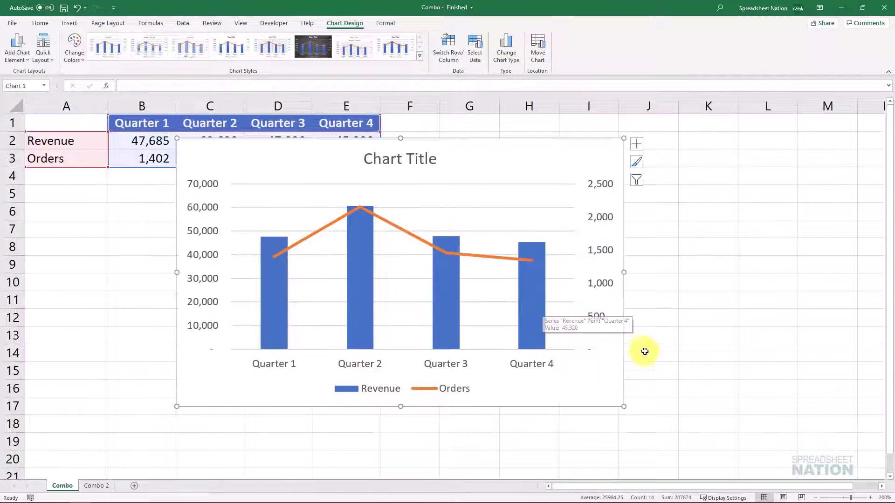
pyautogui.click(666, 340)
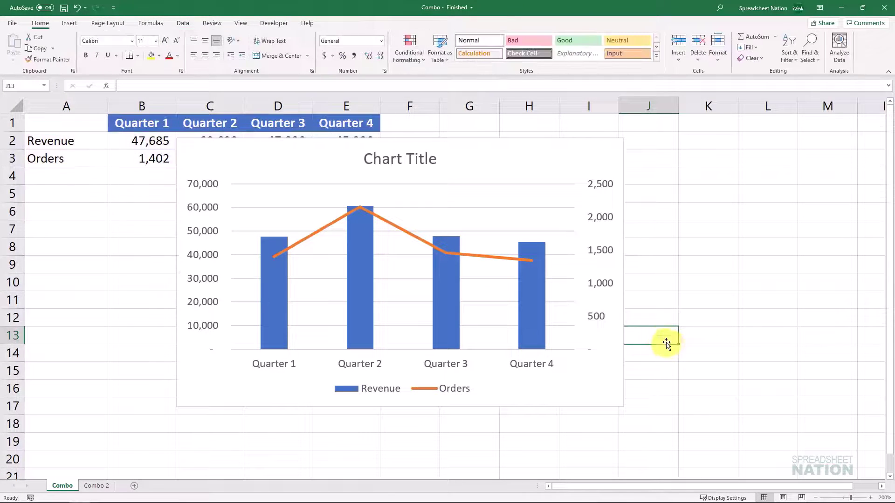
# Switch to the Combo 2 sheet and select cell B2 in the Revenue and Market Share table
pyautogui.click(89, 491)
pyautogui.click(192, 192)
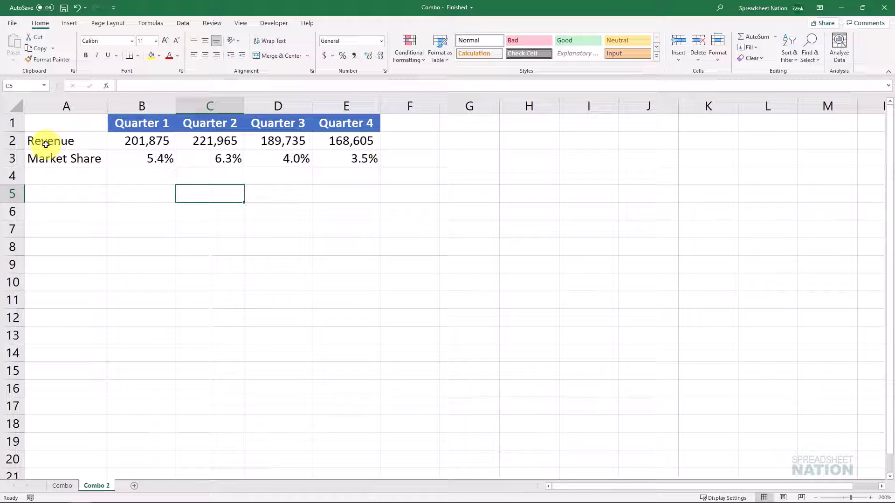
pyautogui.click(149, 141)
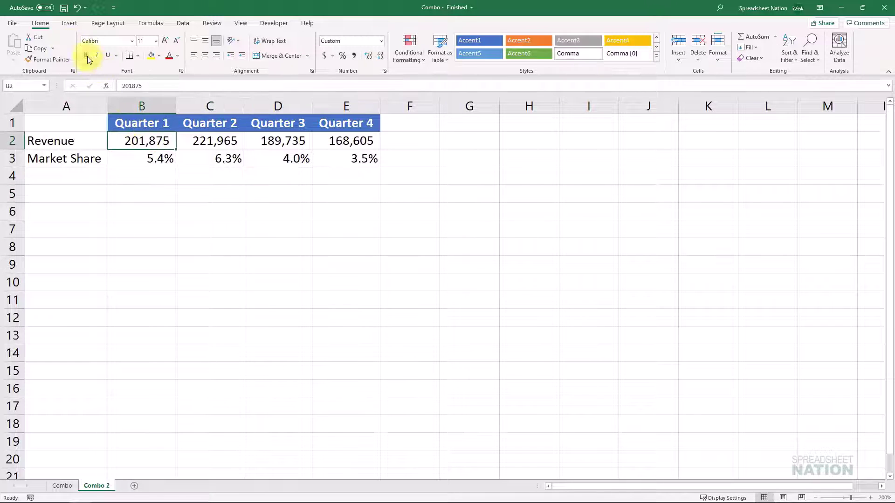
pyautogui.click(68, 23)
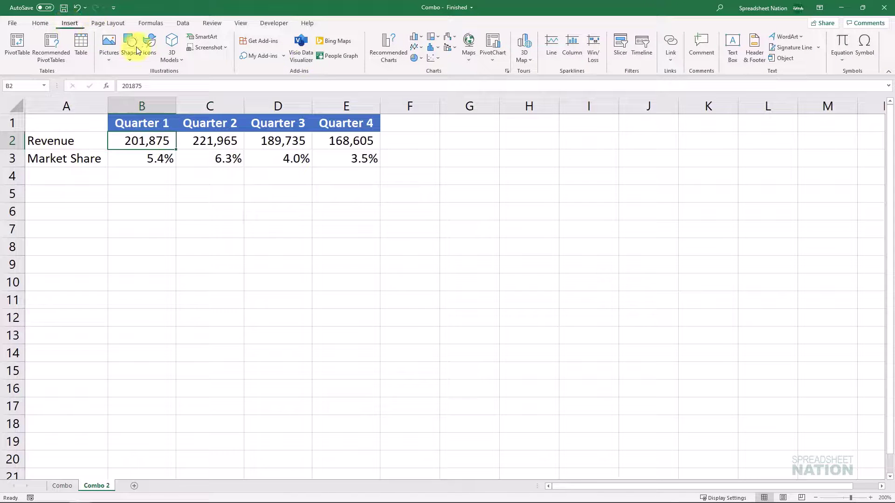
pyautogui.click(418, 36)
pyautogui.click(425, 67)
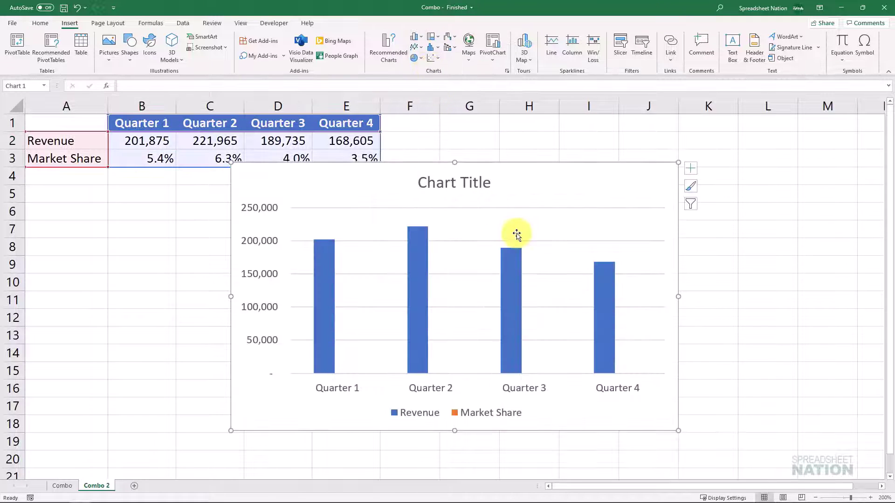
pyautogui.moveTo(556, 180); pyautogui.dragTo(419, 173)
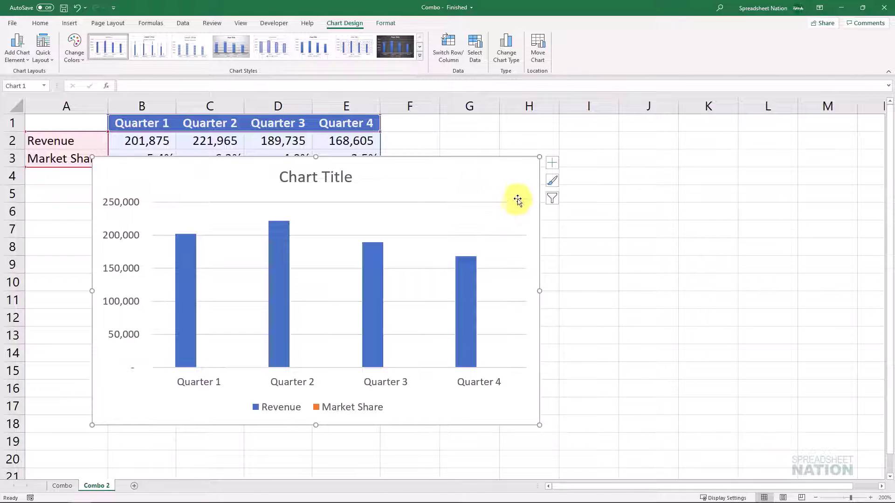
pyautogui.press('Delete')
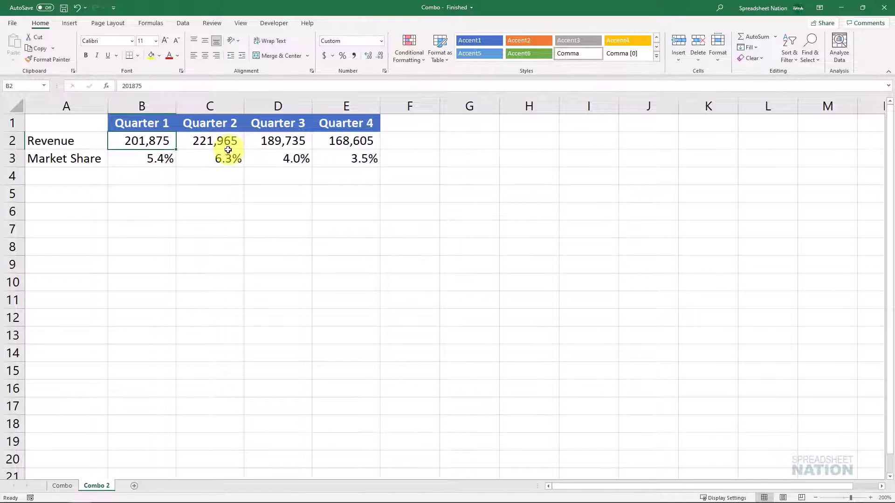
# Insert a Clustered Column - Line combo chart from the Revenue and Market Share data
pyautogui.click(68, 24)
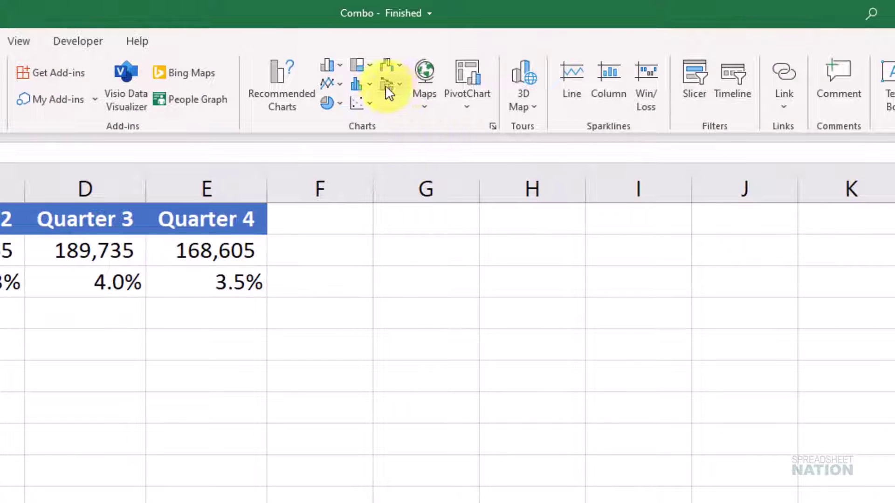
pyautogui.click(387, 85)
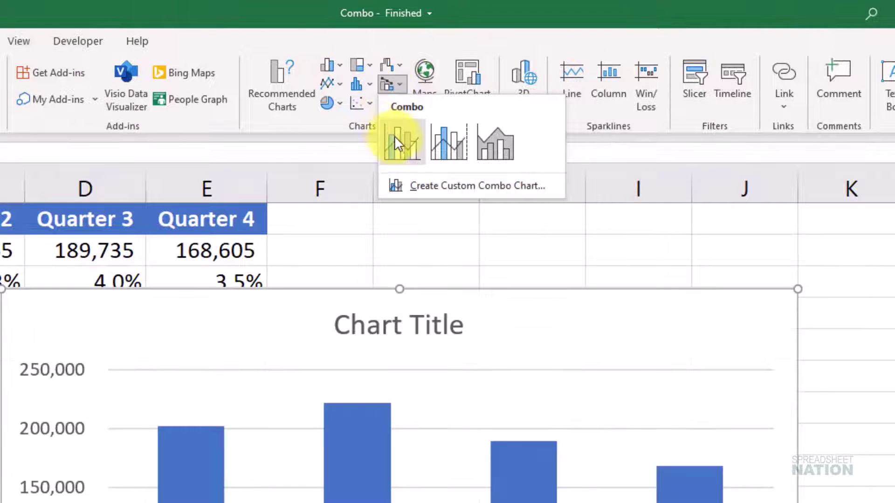
pyautogui.click(401, 144)
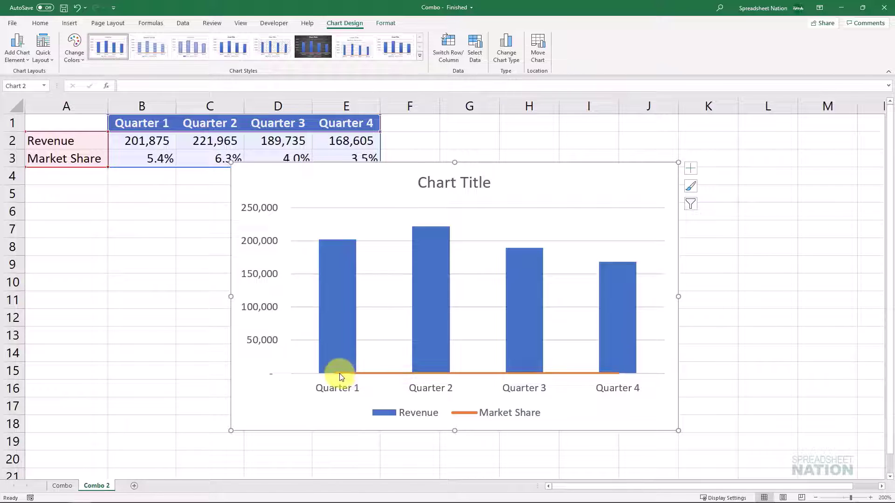
# Change the combo chart so the Market Share line is plotted on the secondary axis
pyautogui.moveTo(339, 373)
pyautogui.moveTo(356, 251)
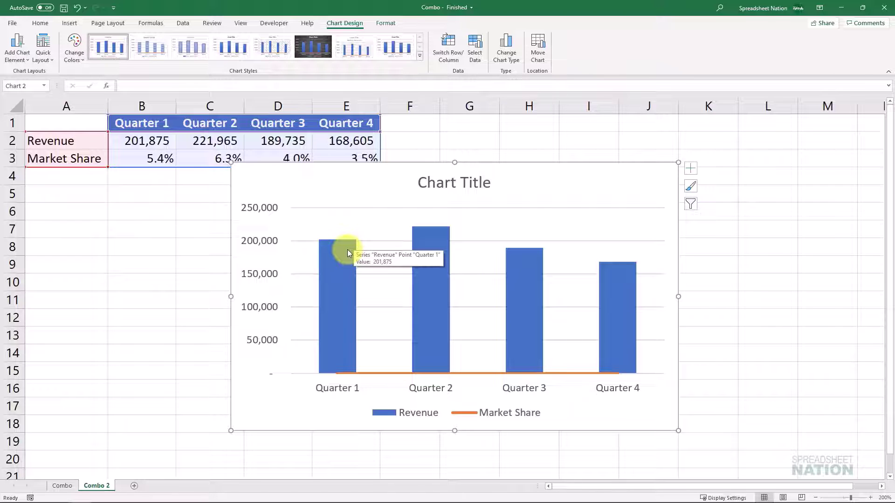
pyautogui.click(508, 51)
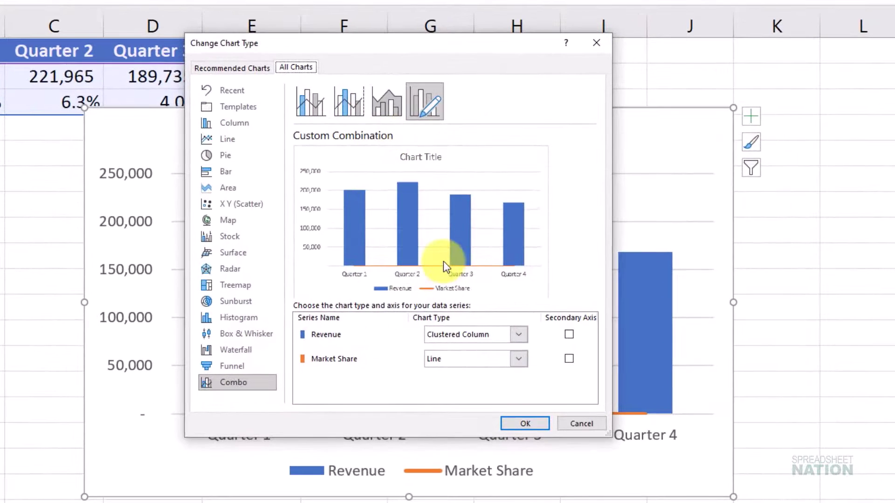
pyautogui.click(570, 359)
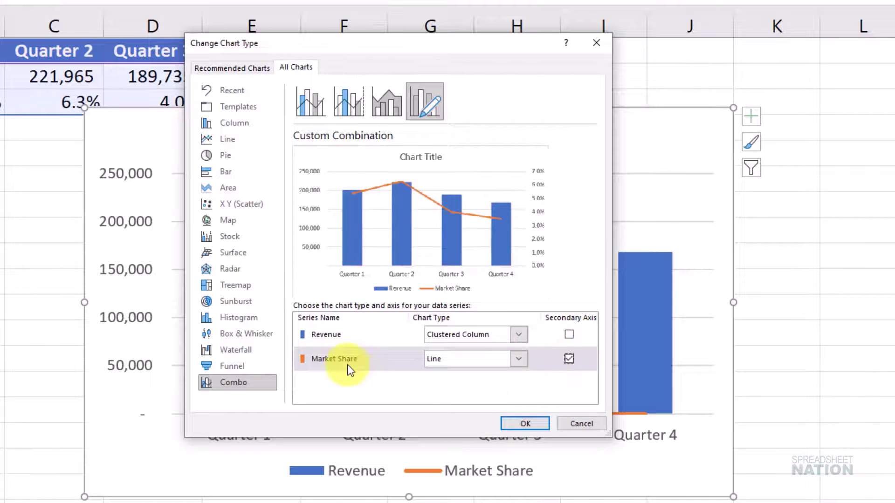
pyautogui.click(517, 426)
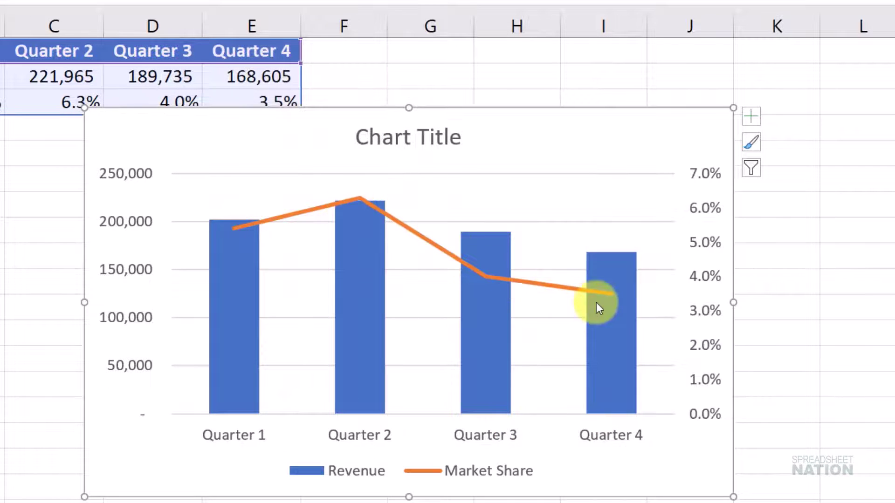
pyautogui.moveTo(623, 300)
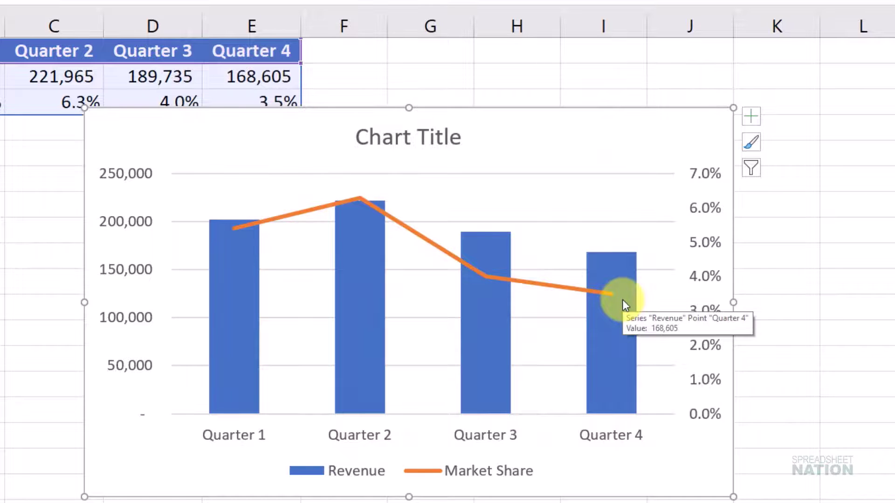